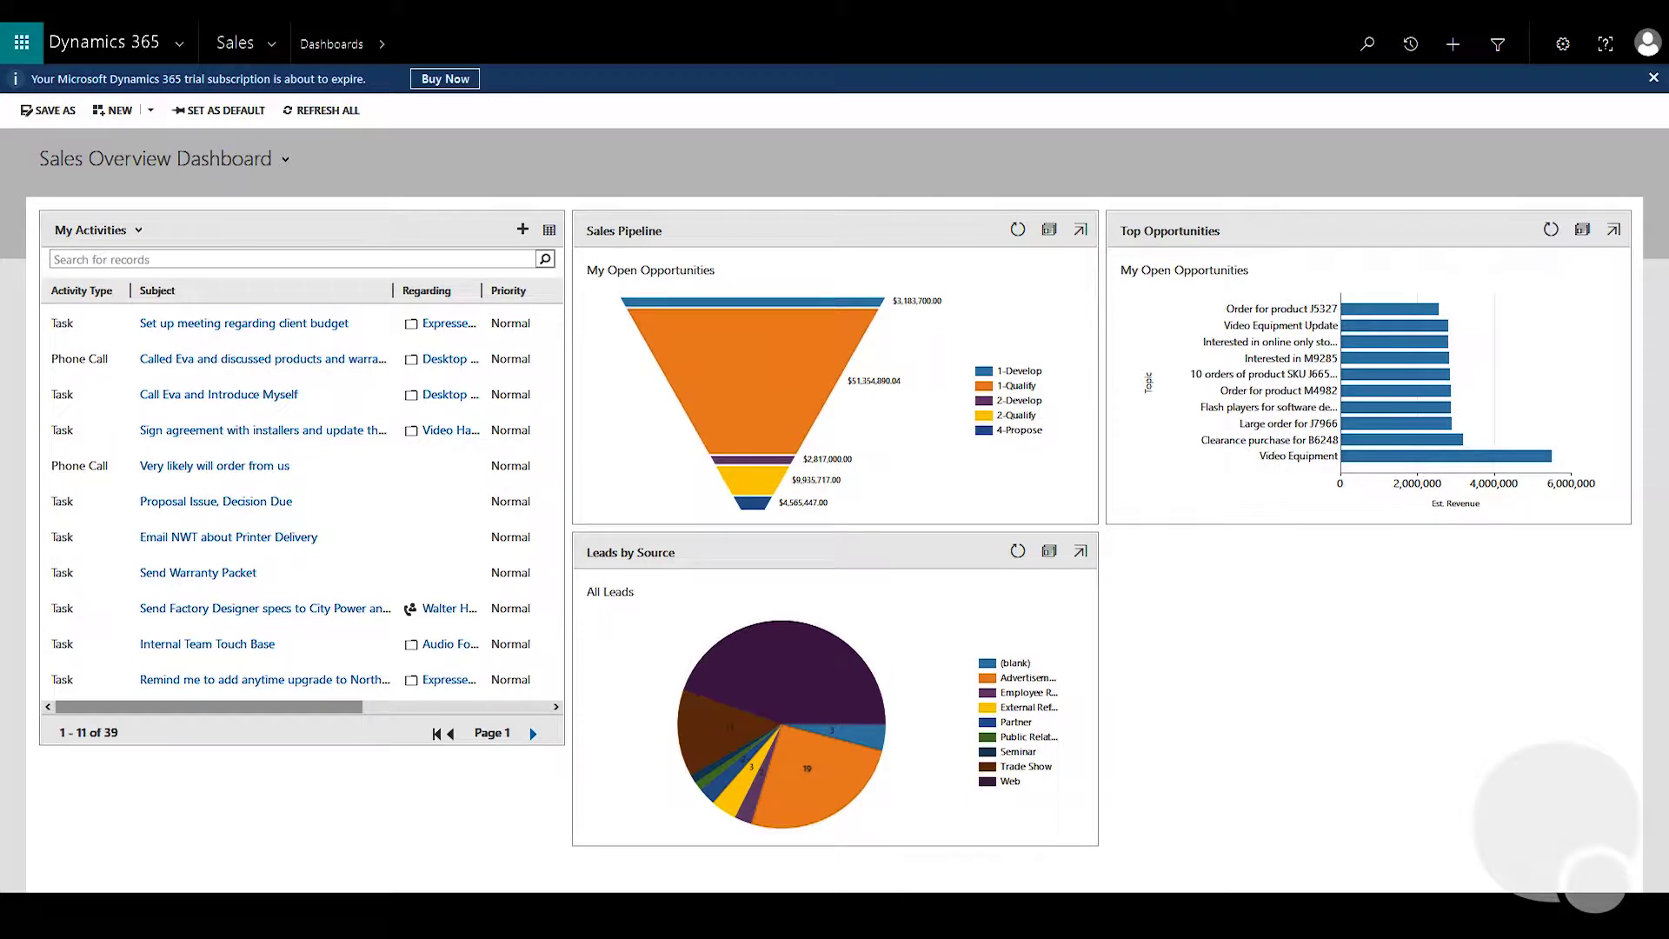
- Navigate through the Sales area to the Active Goals list of sales goals
{"action": "left_click", "coordinate": [286, 48]}
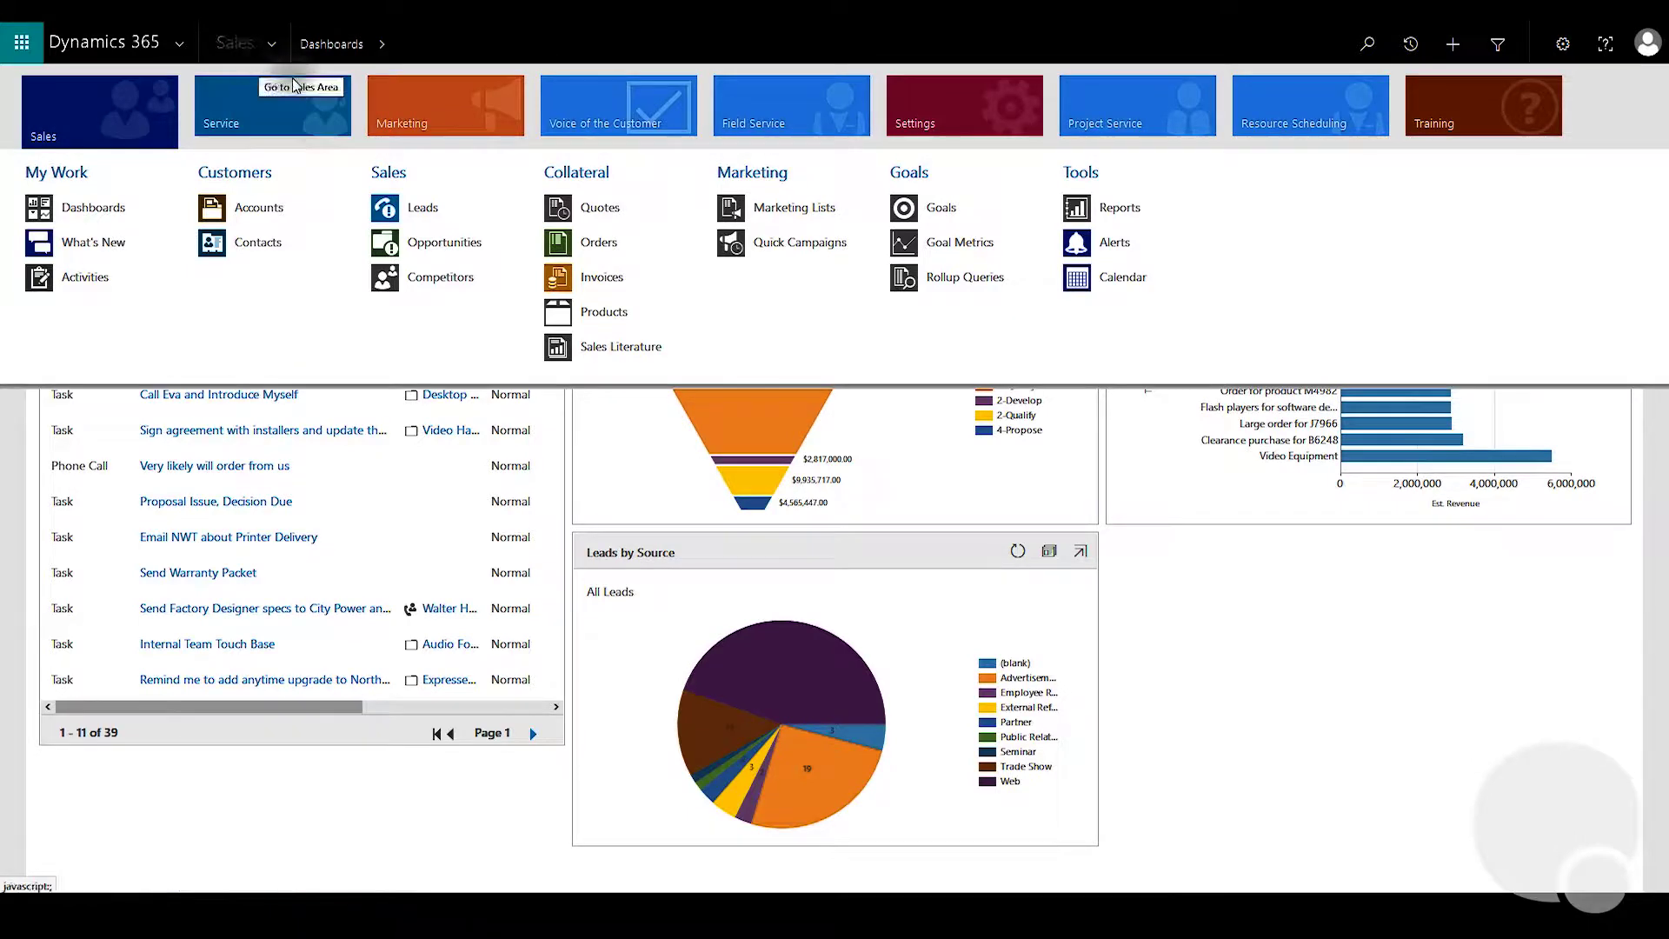
{"action": "left_click", "coordinate": [992, 212]}
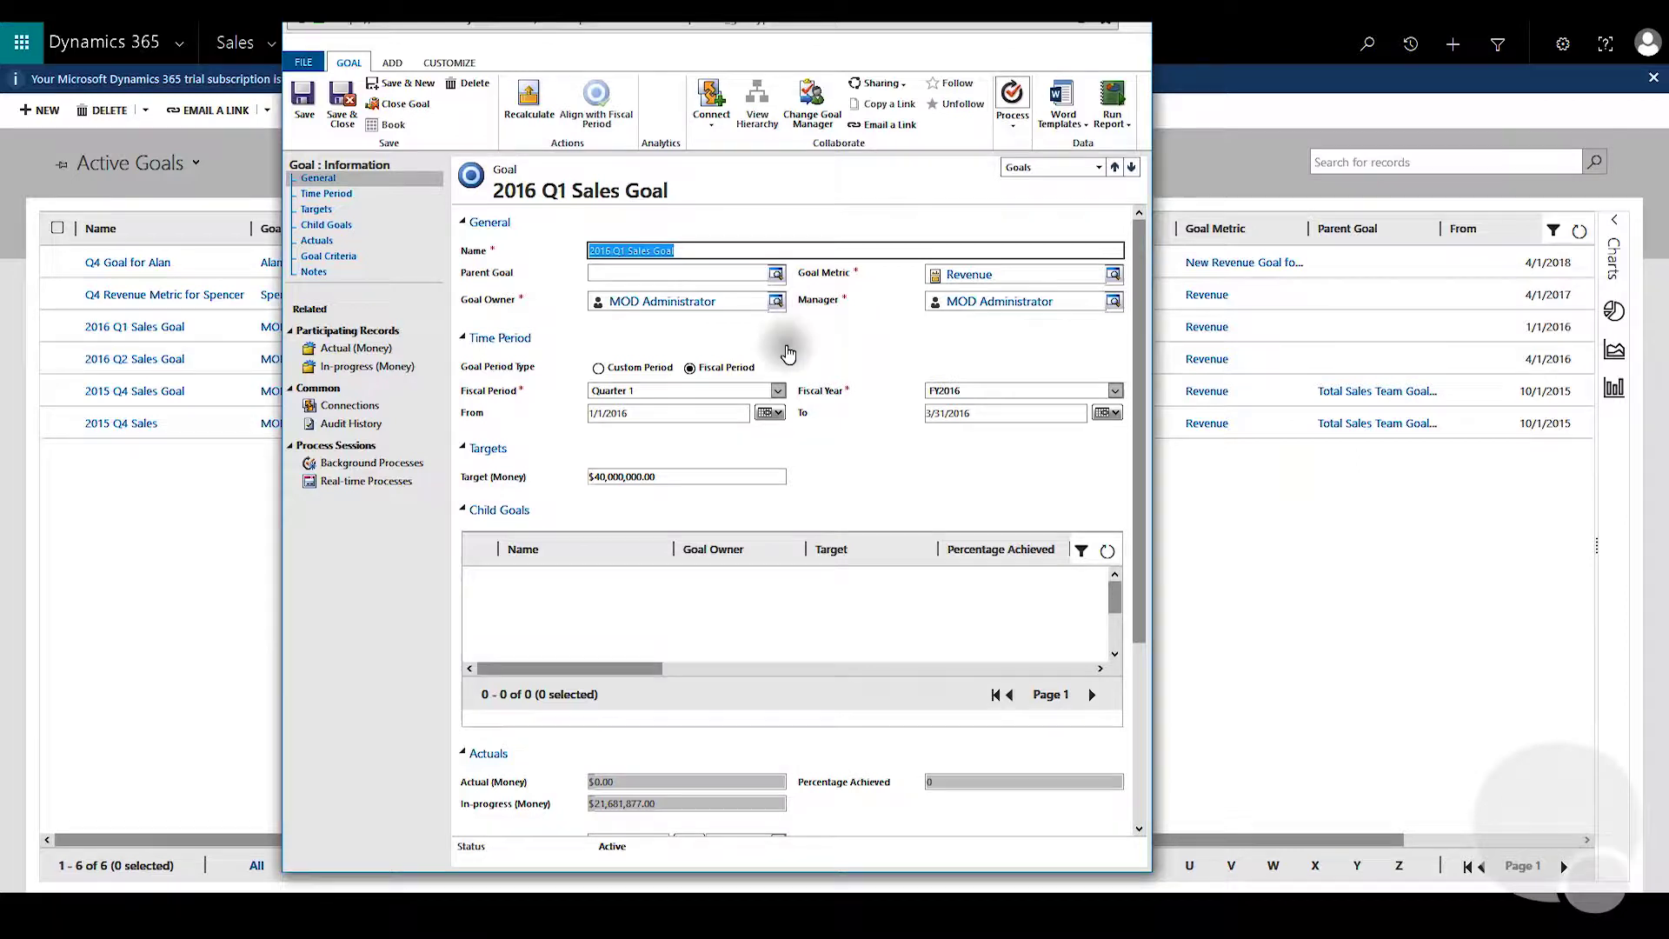
{"action": "scroll", "coordinate": [786, 352], "scroll_direction": "down", "scroll_amount": 2}
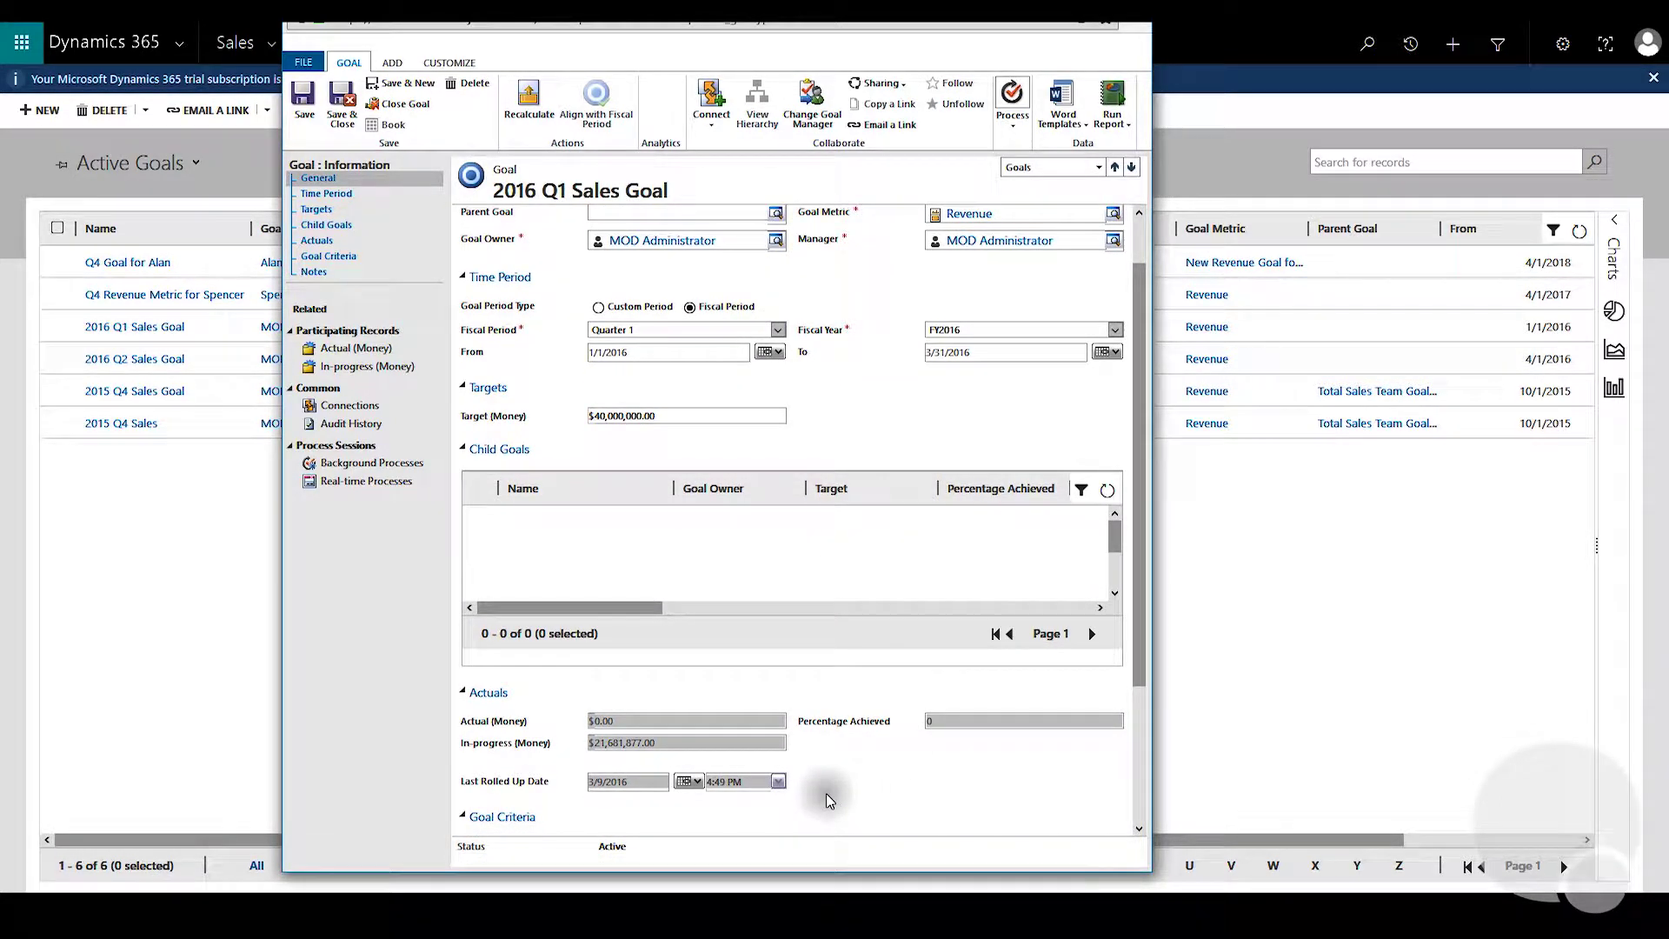
{"action": "scroll", "coordinate": [581, 809], "scroll_direction": "down", "scroll_amount": 1}
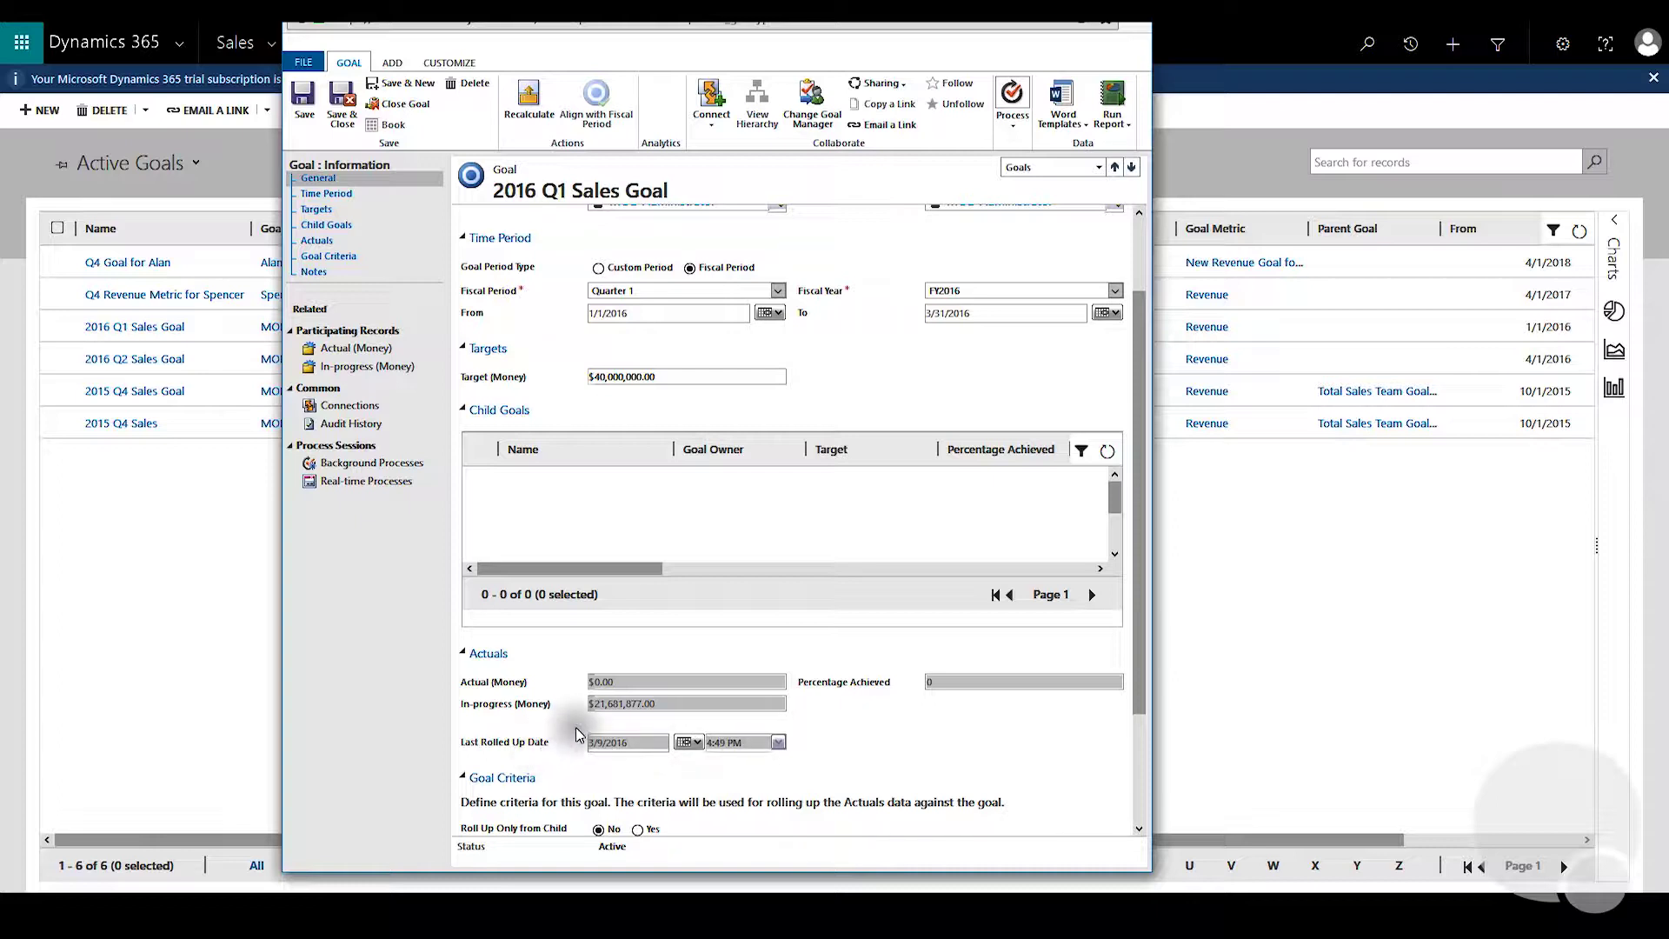
{"action": "scroll", "coordinate": [574, 733], "scroll_direction": "down", "scroll_amount": 1}
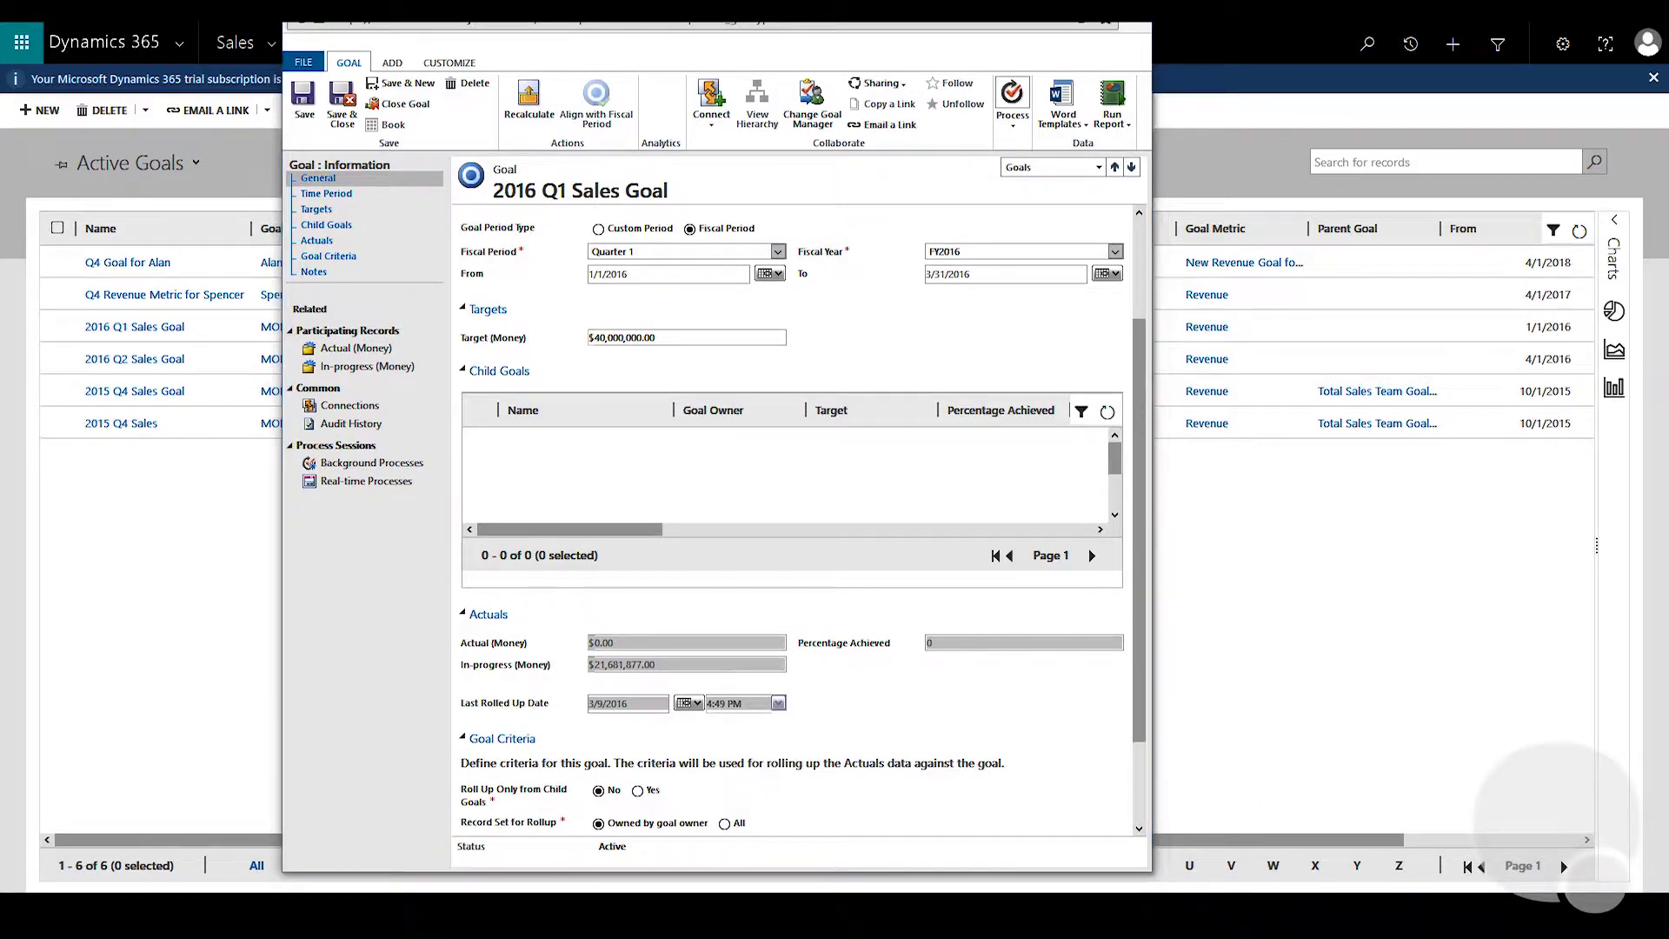
{"action": "left_click", "coordinate": [350, 348]}
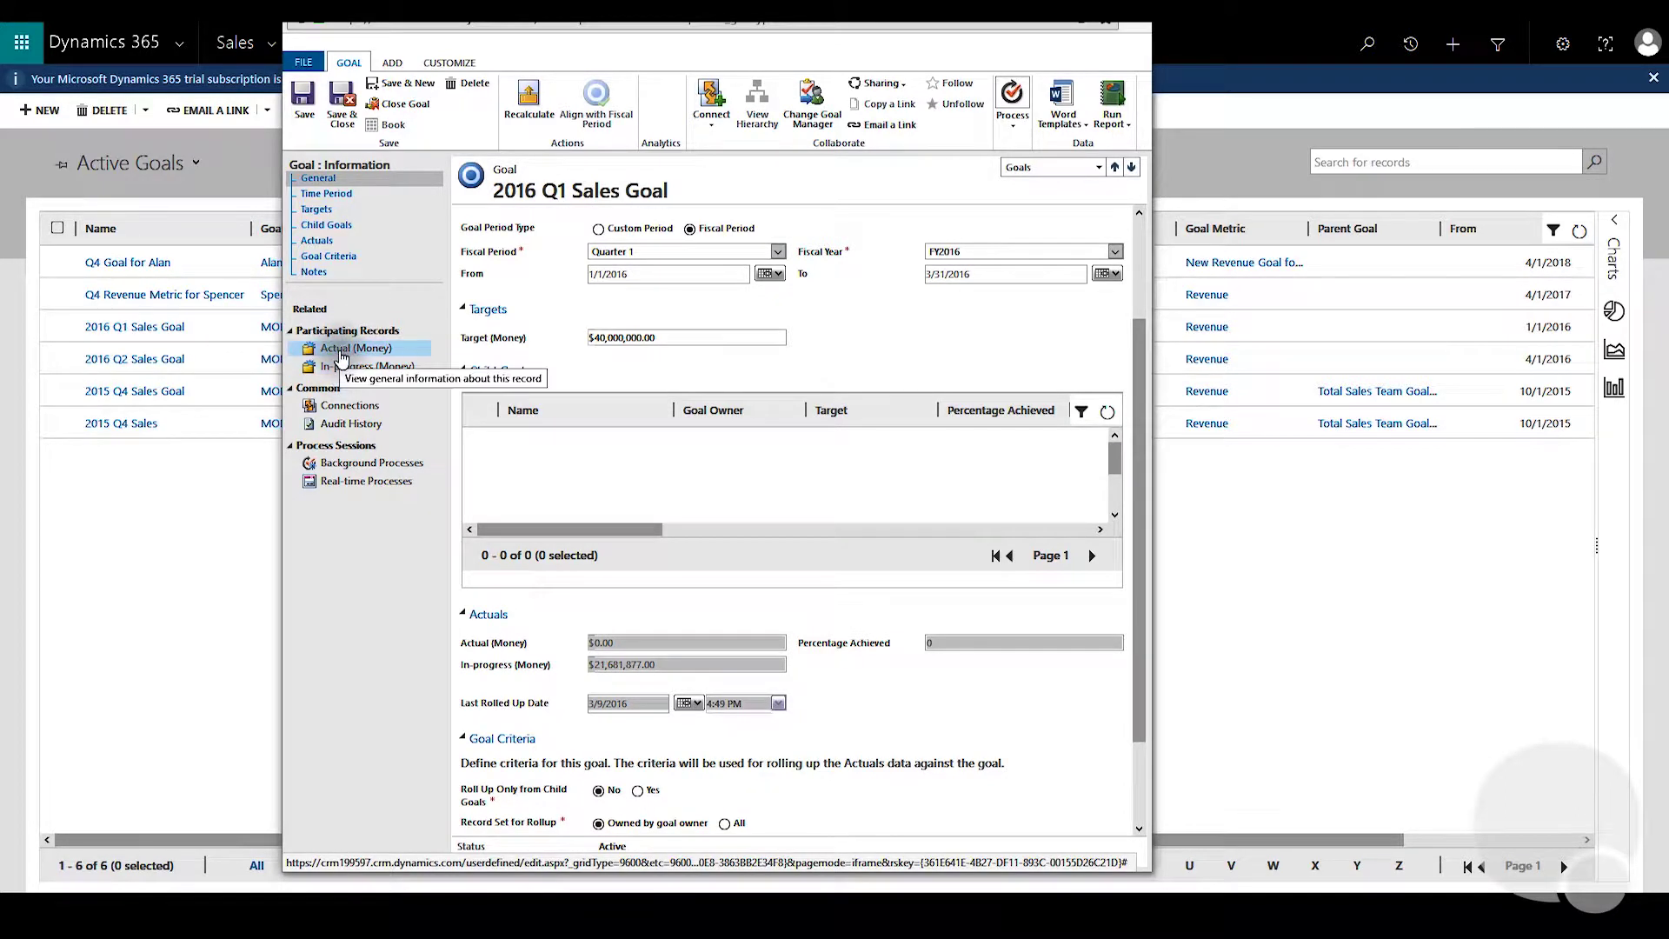
- Review the 2016 Q1 goal's Actual and In-progress participating opportunities, then return to General
{"action": "left_click", "coordinate": [342, 349]}
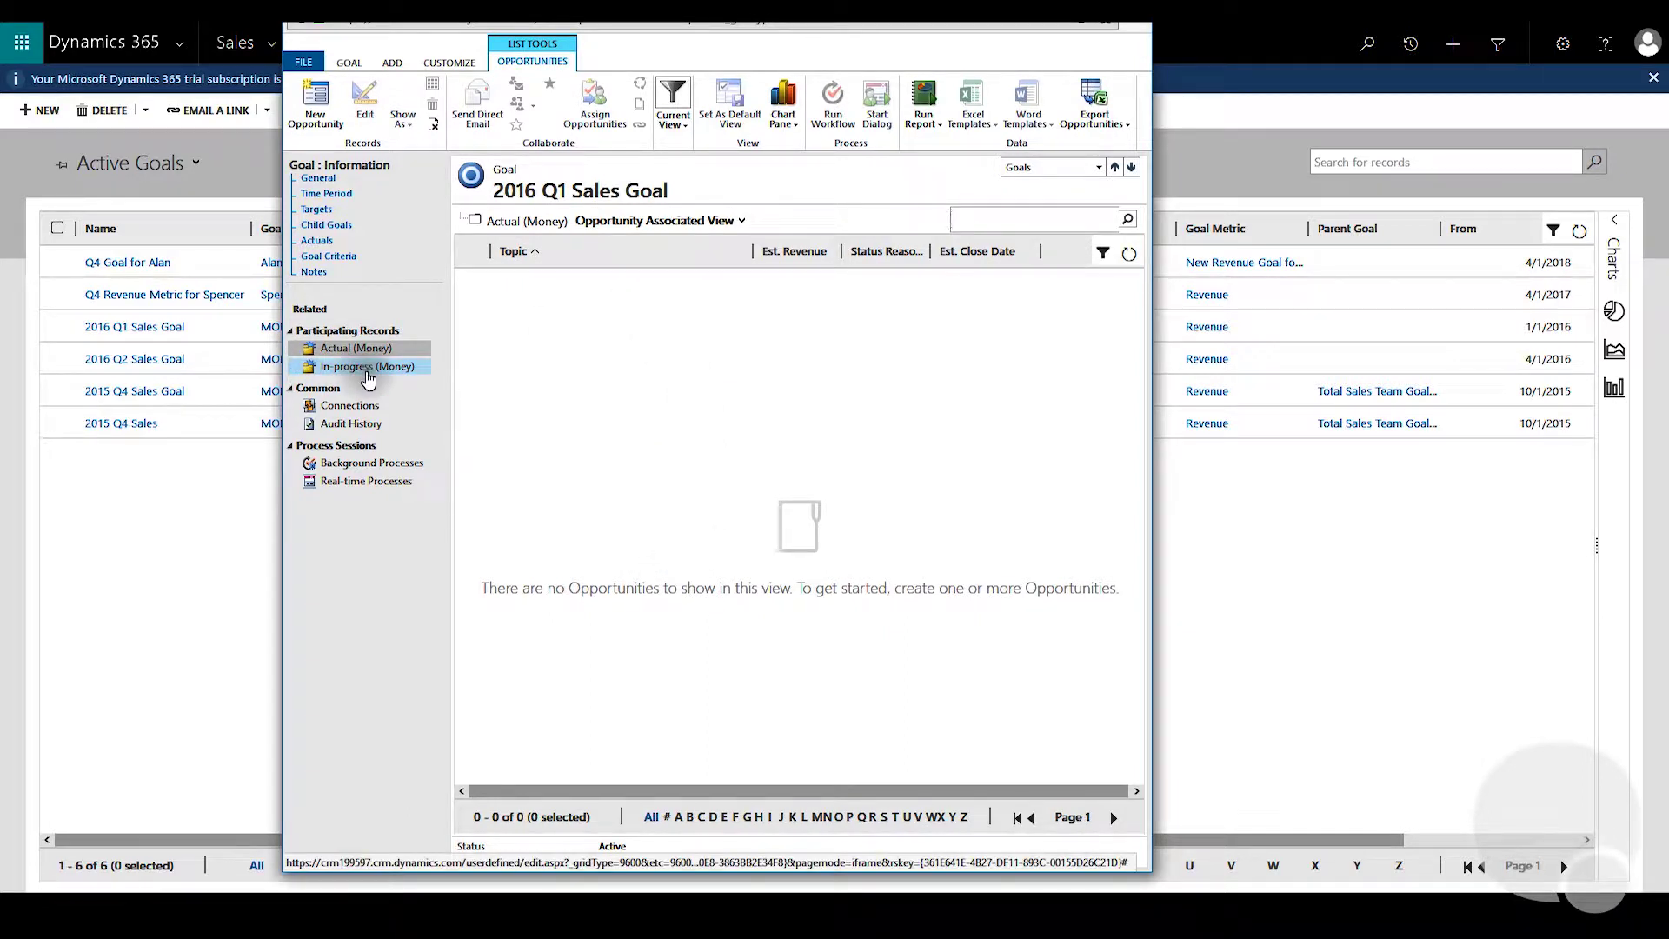
{"action": "left_click", "coordinate": [367, 366]}
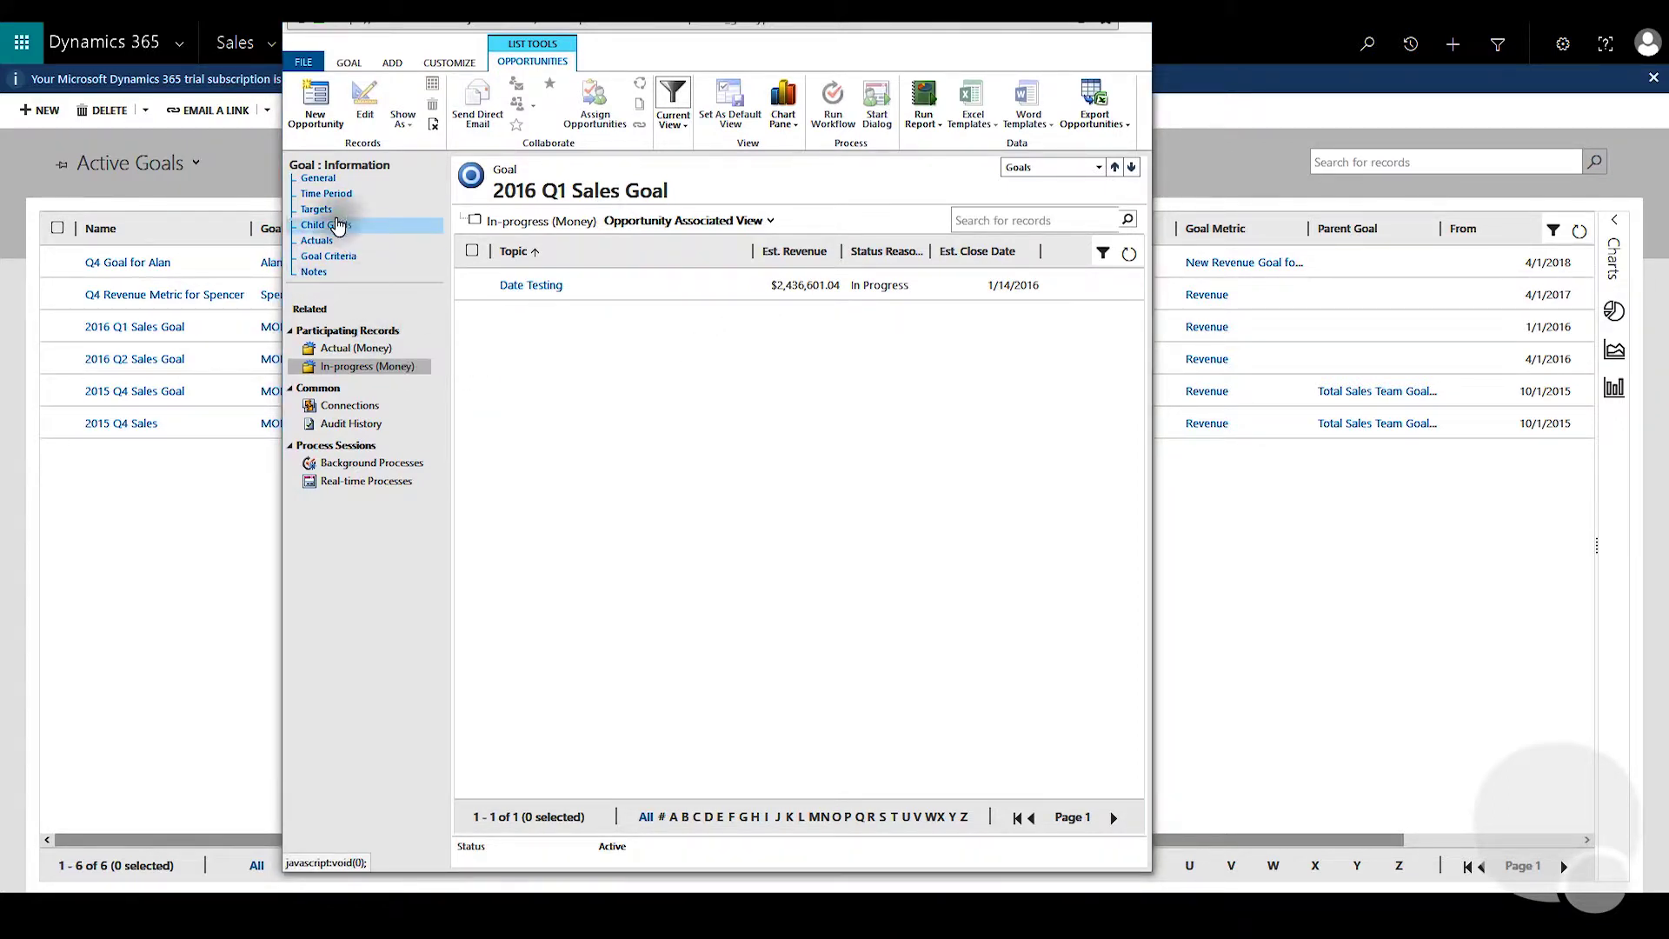
{"action": "left_click", "coordinate": [318, 177]}
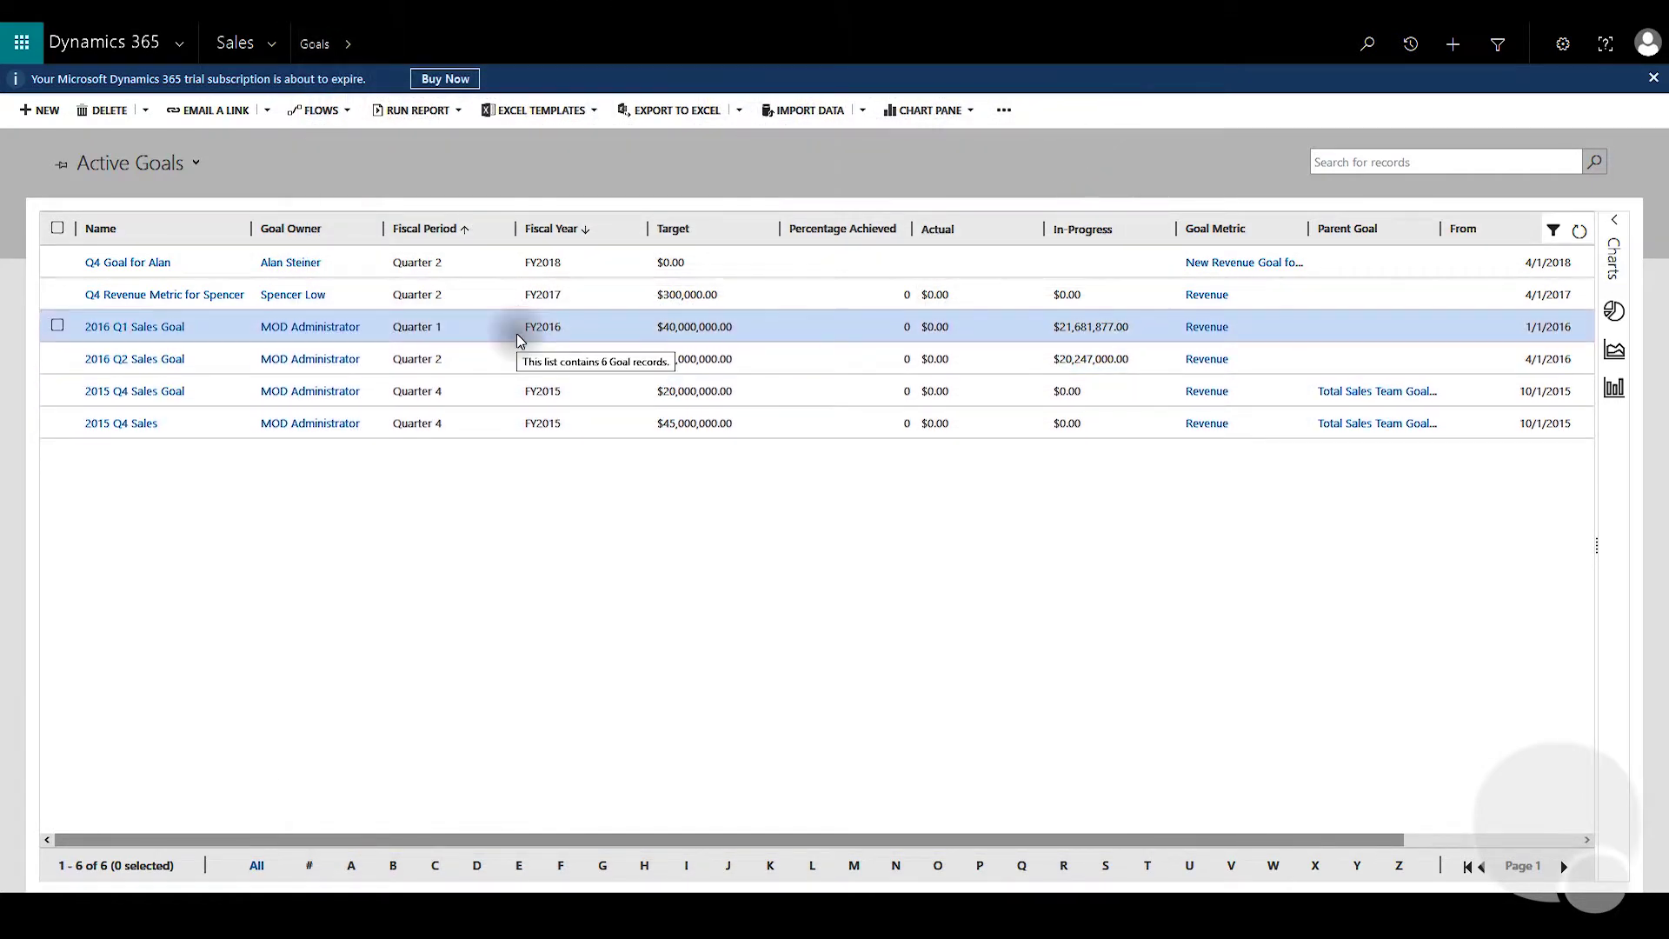
- Tick the 2016 Q1 Sales Goal row checkbox in Active Goals
{"action": "left_click", "coordinate": [57, 327]}
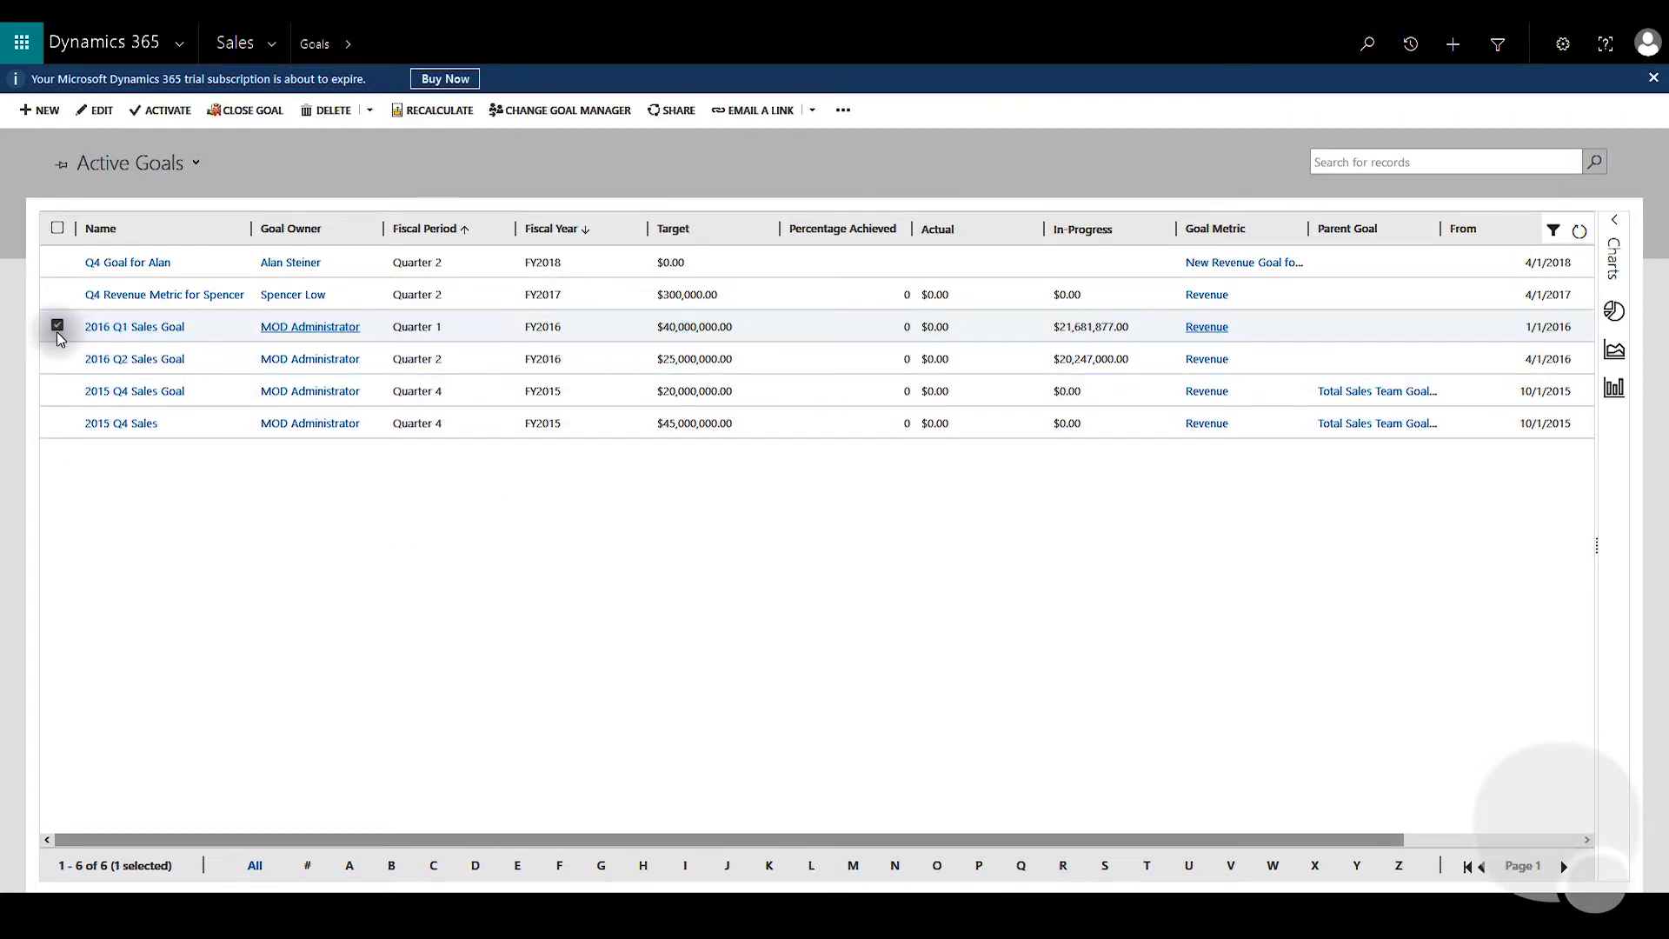